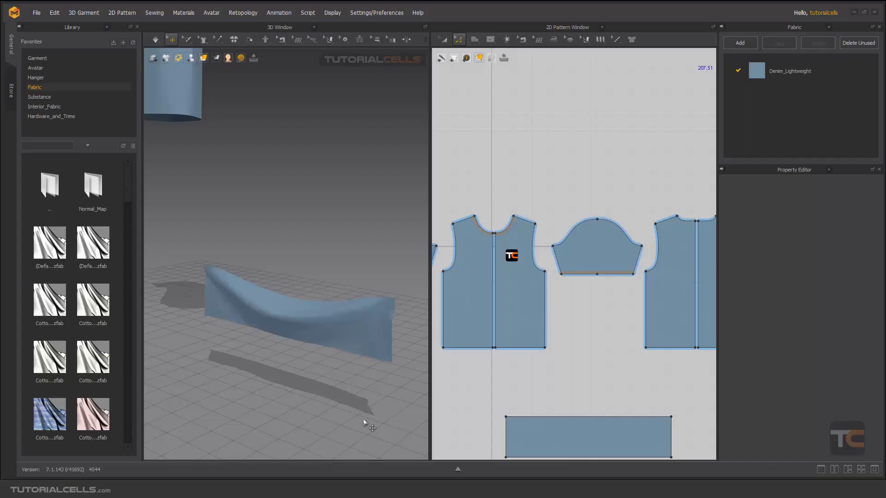
Select the rectangular fabric and bring up its Simulation Properties showing Shrinkage Weft and Warp at 100%
left_click(354, 331)
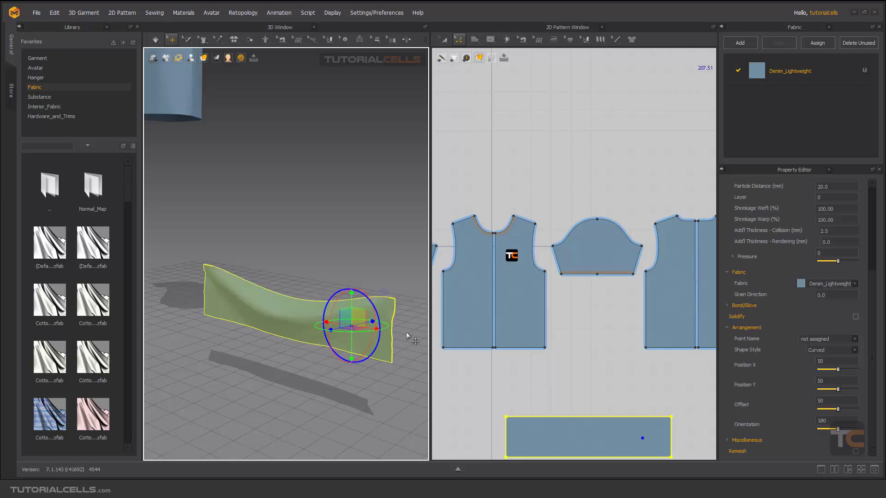
scroll(730, 336, "up", 3)
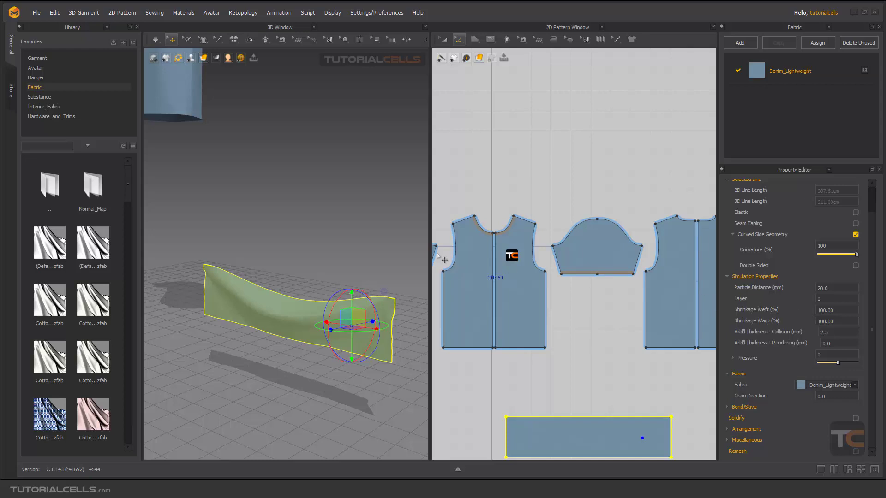
Set the scene's Gravity to 0 in Simulation Properties
right_click(327, 194)
left_click(340, 360)
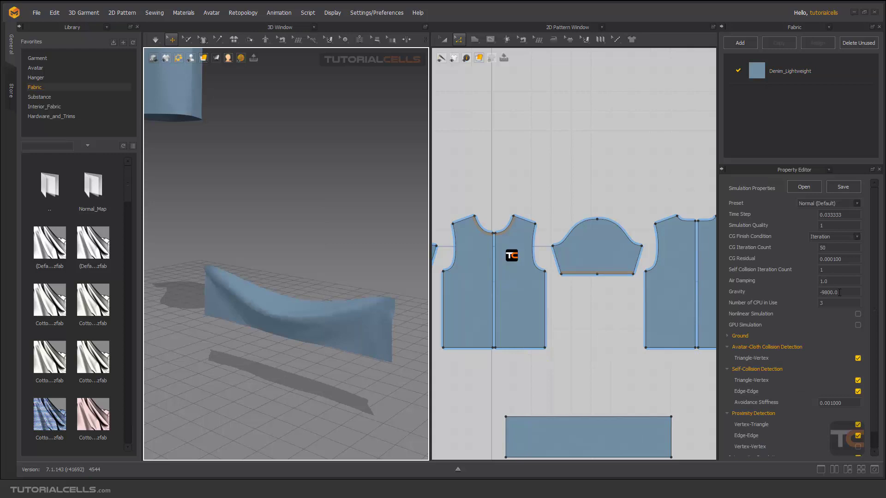
triple_click(840, 292)
type("0")
key("Return")
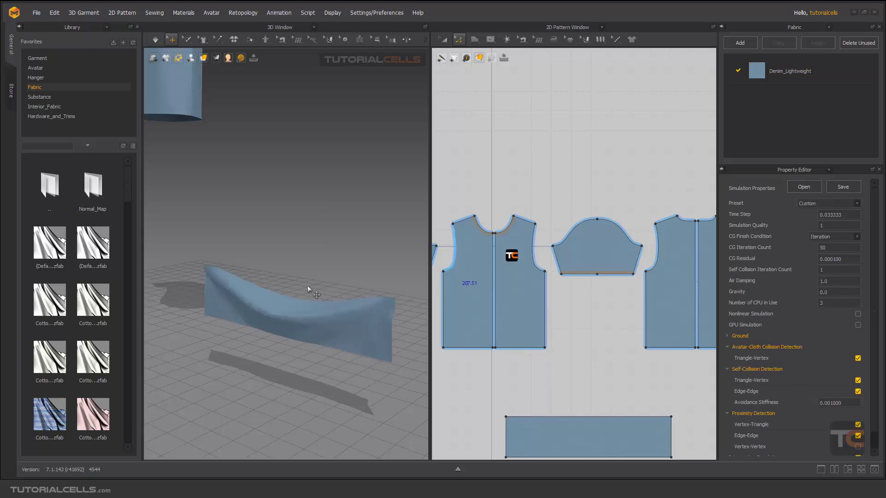
Simulate the floating fabric, tug it from its right and left sides, then stop
key("space")
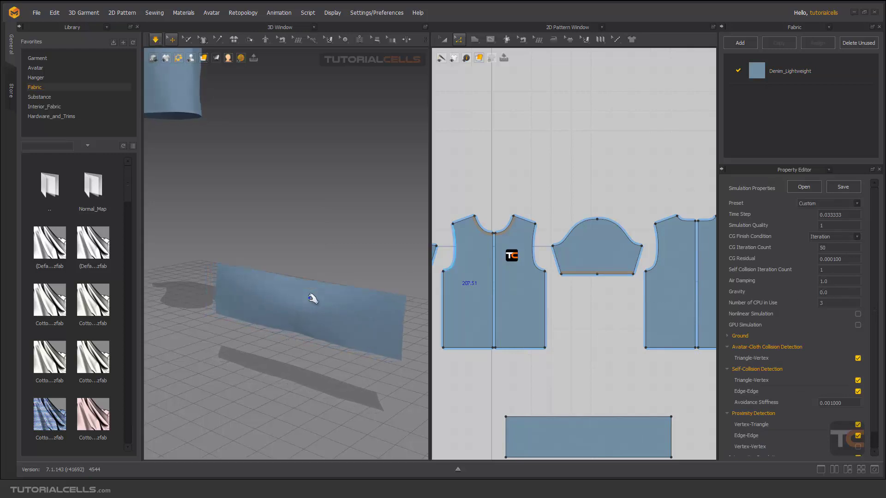
left_click(313, 299)
left_click_drag(307, 297, 375, 320)
left_click_drag(253, 276, 265, 286)
key("space")
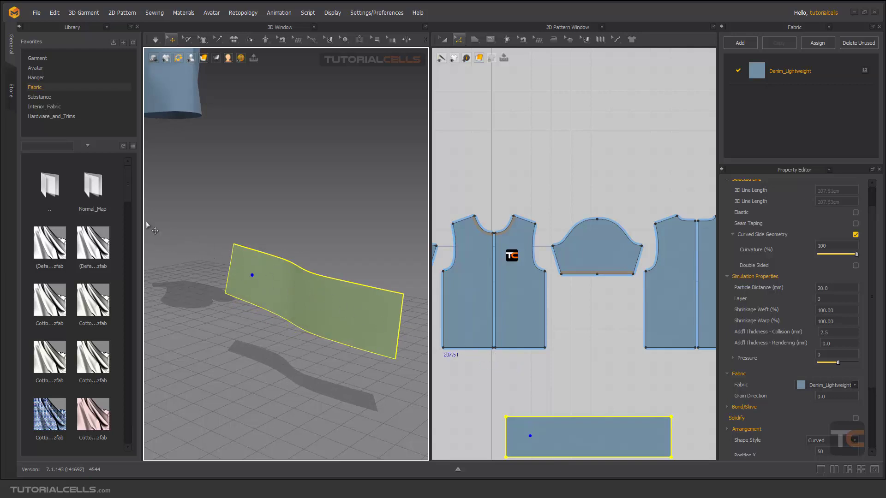
Set Shrinkage Weft to 150%, simulate, and lift and swing the fabric to inspect it
left_click_drag(834, 311, 808, 312)
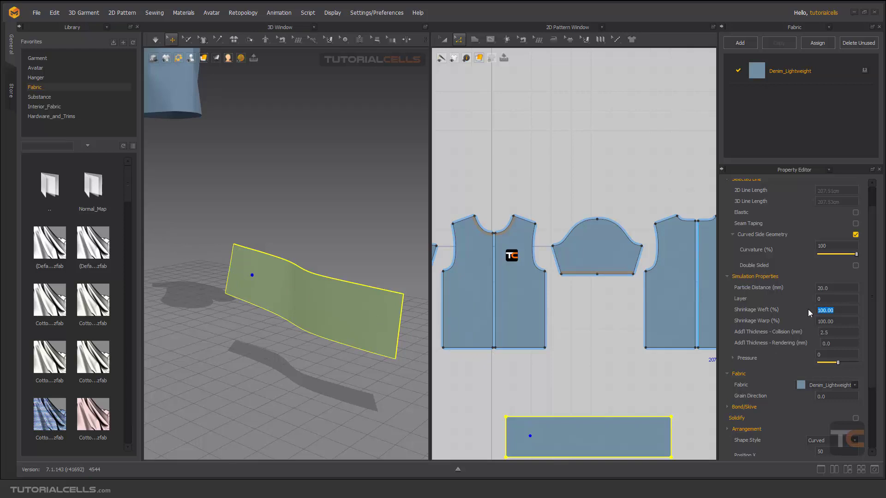
type("150")
key("Return")
key("space")
left_click_drag(287, 360, 277, 279)
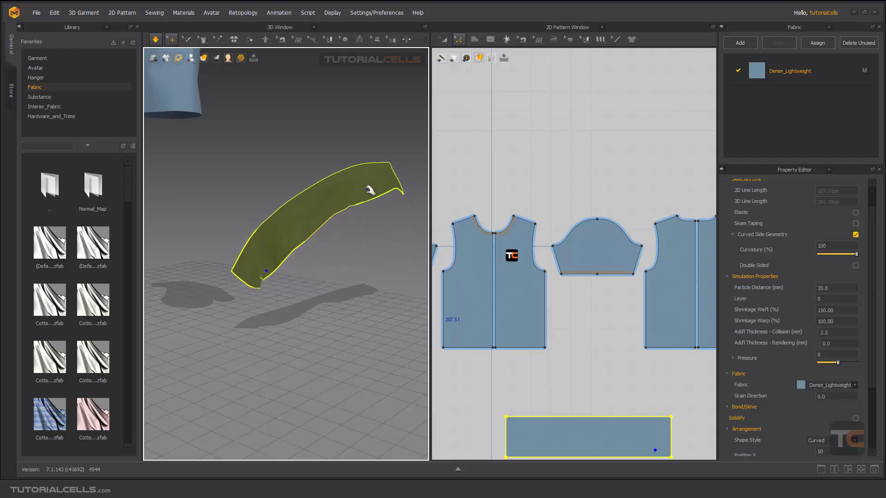
left_click_drag(276, 279, 321, 214)
key("space")
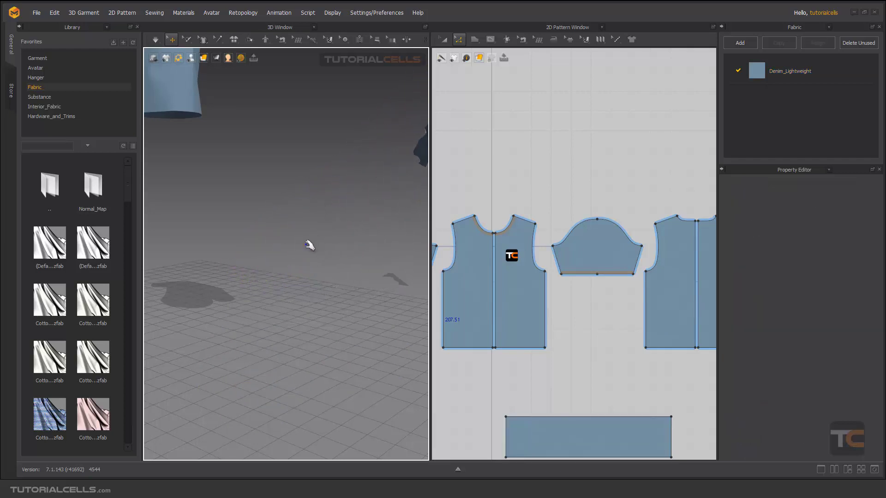
Undo the simulation, set Shrinkage Weft to 50%, and simulate again
key("ctrl+z")
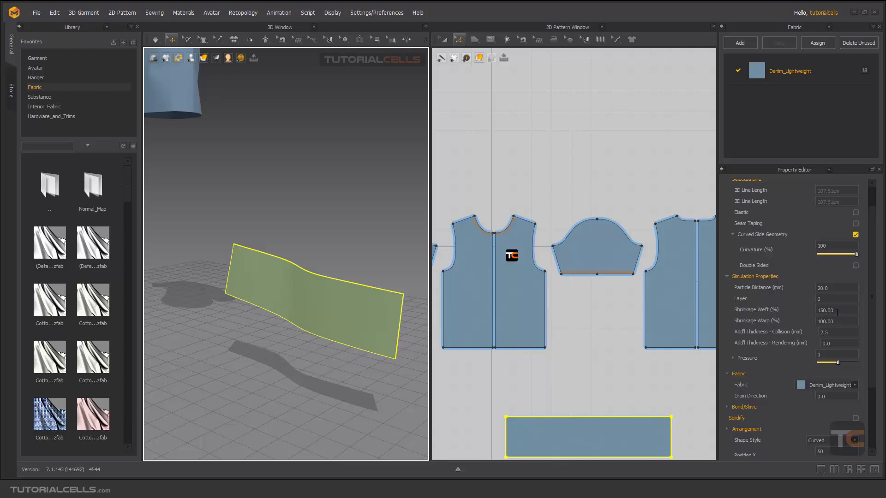
left_click_drag(837, 313, 817, 309)
type("50")
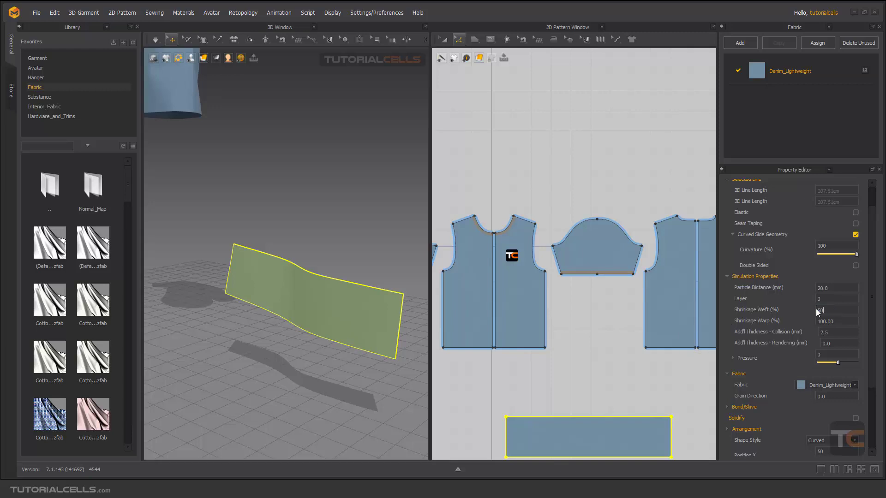
key("Return")
key("space")
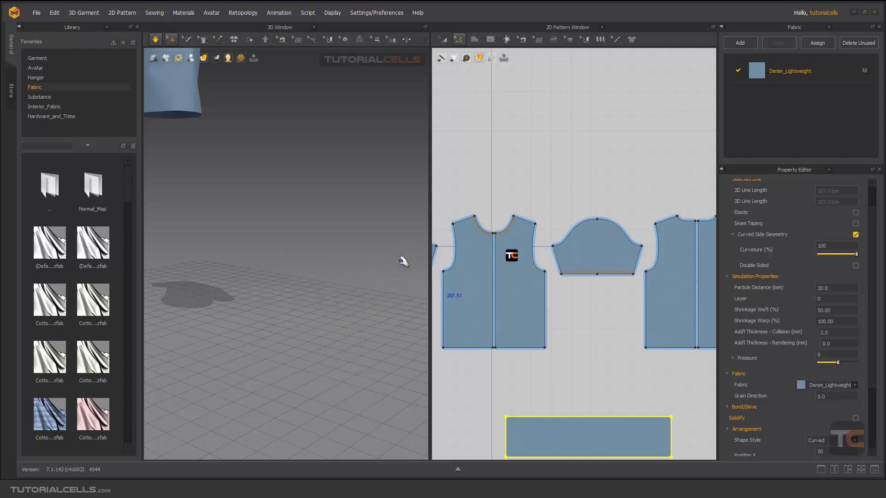
Select the T-shirt's right sleeve and center the shirt in the view
scroll(293, 251, "down", 3)
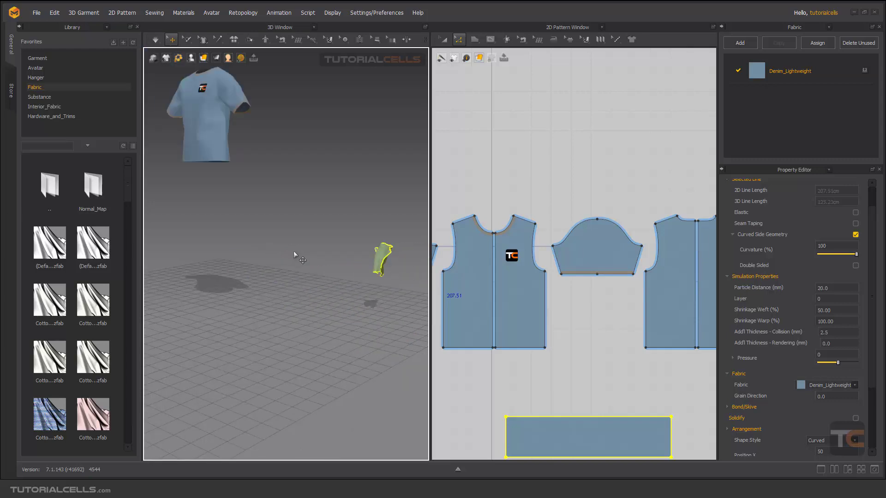
scroll(293, 251, "down", 2)
scroll(291, 250, "down", 2)
scroll(291, 251, "up", 2)
scroll(255, 230, "up", 3)
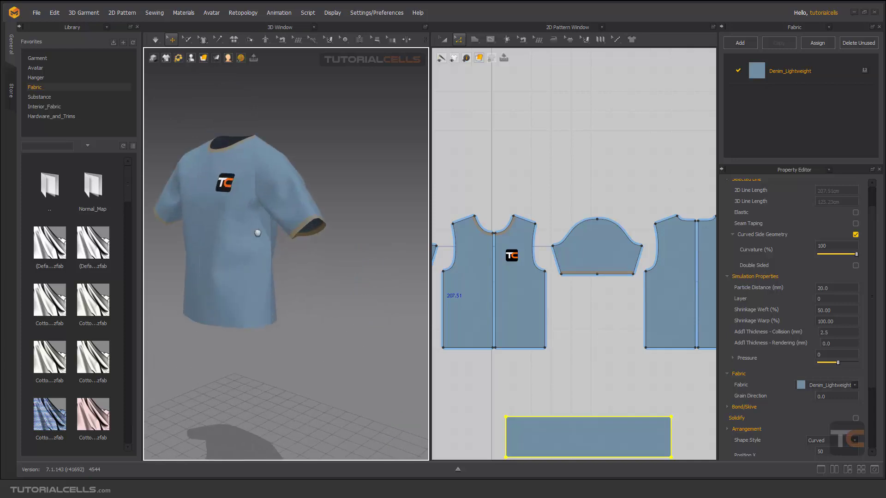
scroll(324, 261, "up", 2)
scroll(337, 219, "up", 2)
scroll(337, 219, "down", 2)
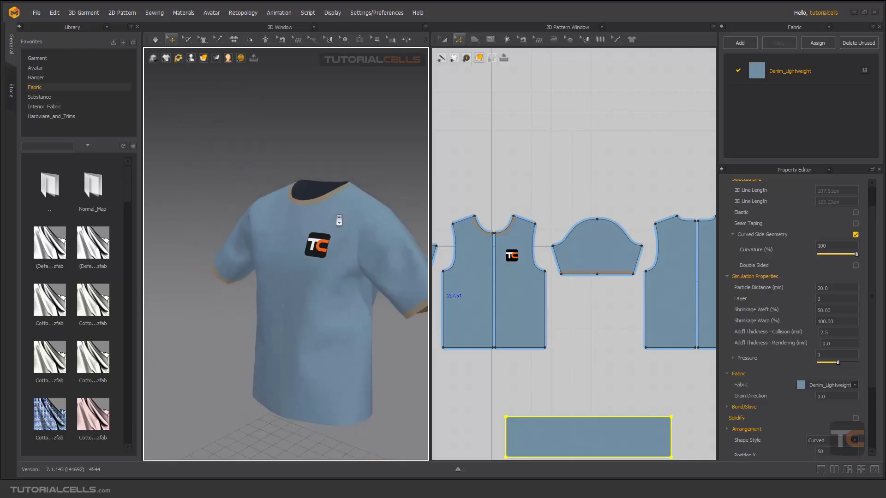
left_click(377, 248)
middle_click_drag(384, 252, 350, 244)
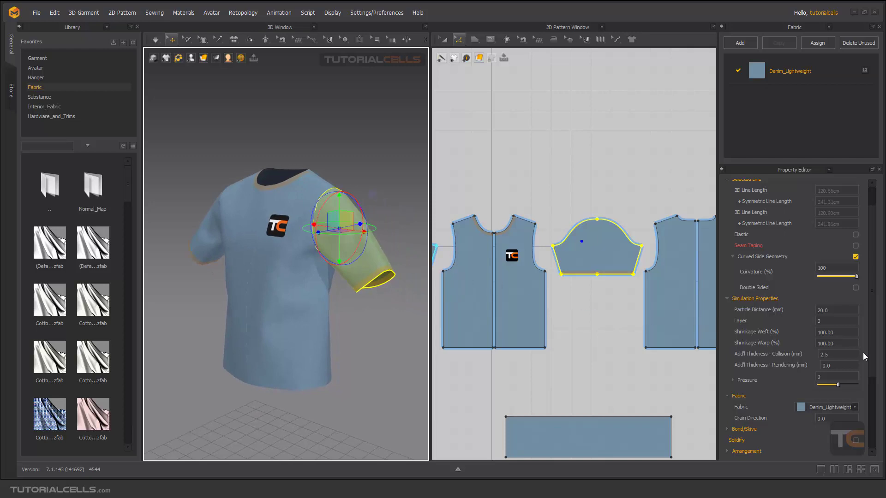
Give the sleeve a Shrinkage Weft of 50%, stop the simulation, and pan toward the strip
left_click_drag(833, 333, 809, 333)
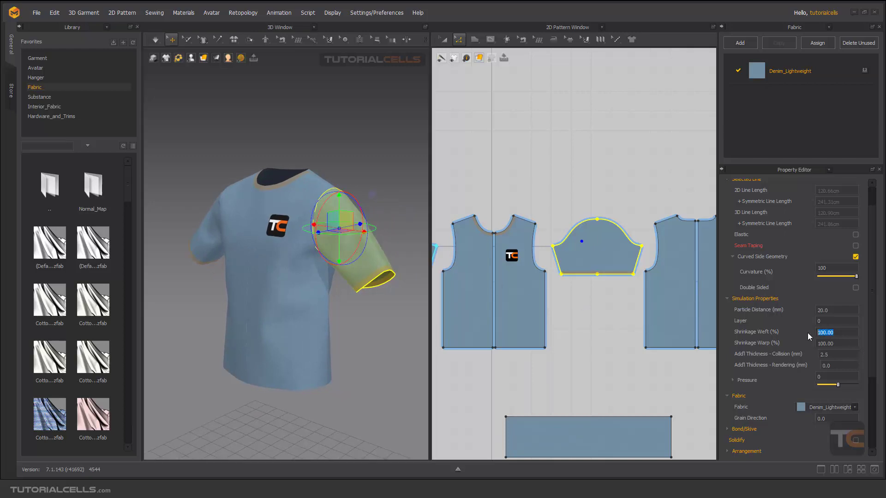
type("50")
key("q")
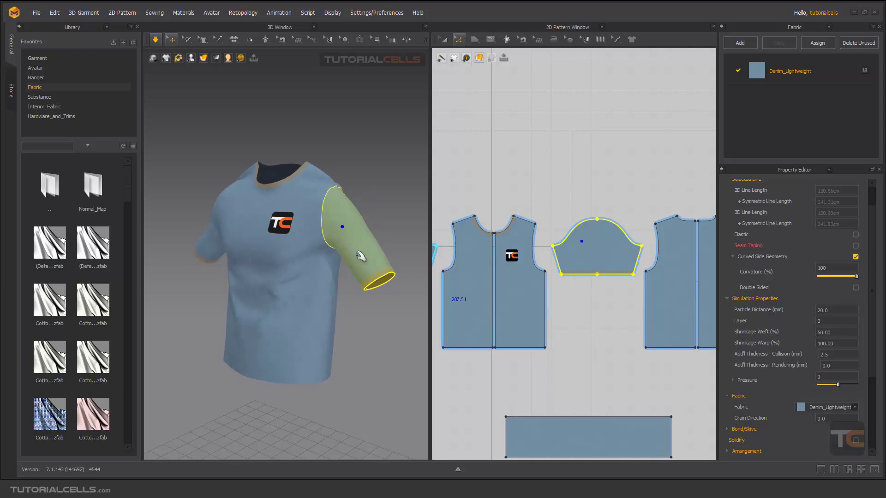
scroll(376, 253, "up", 2)
right_click_drag(376, 253, 314, 231)
key("space")
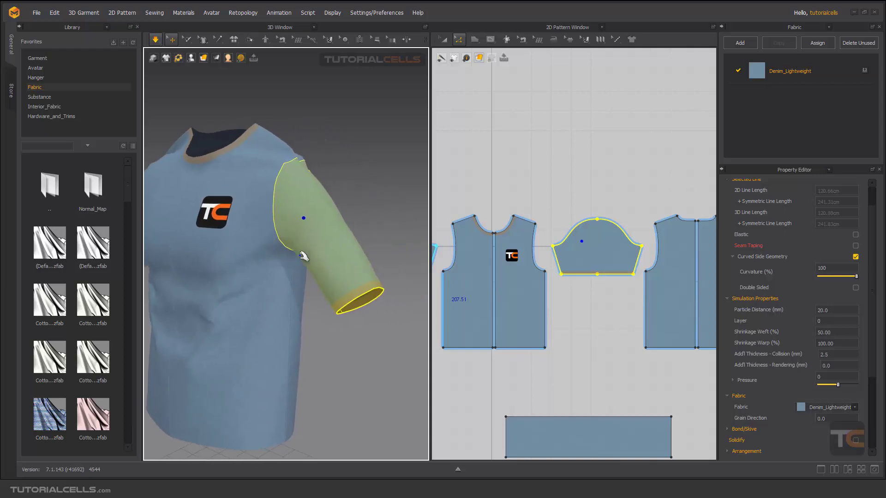
left_click(303, 218)
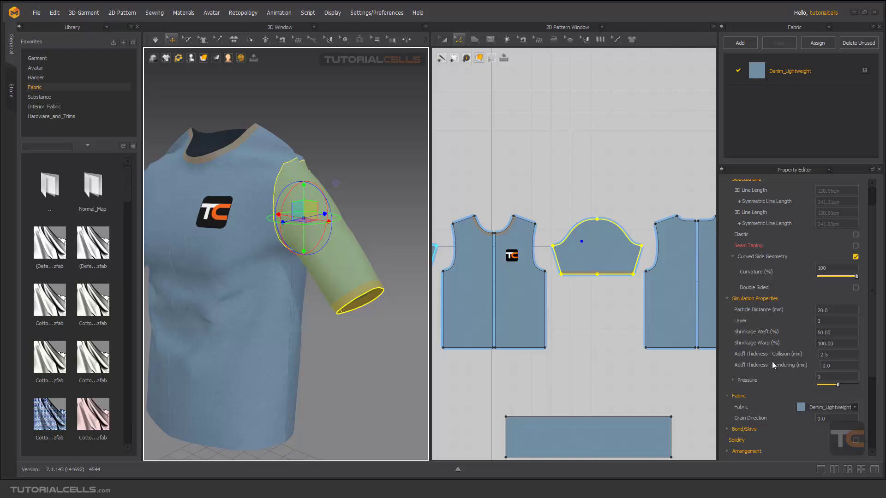
scroll(309, 323, "down", 3)
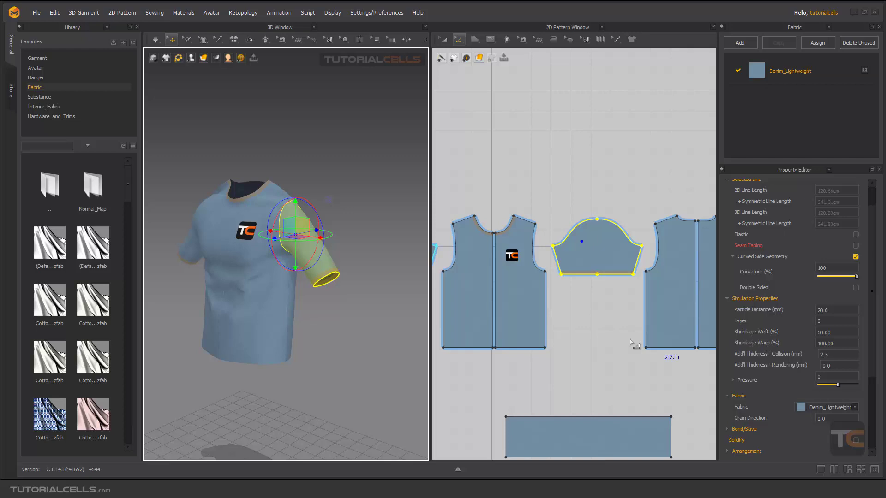
scroll(353, 324, "down", 4)
middle_click_drag(366, 328, 297, 291)
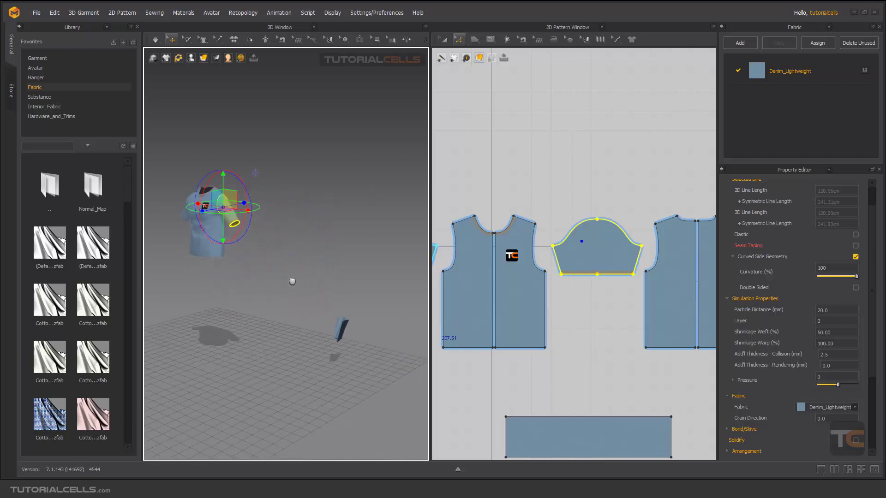
Set the rectangular strip's Shrinkage Weft to 100% and Shrinkage Warp to 200%
left_click(334, 326)
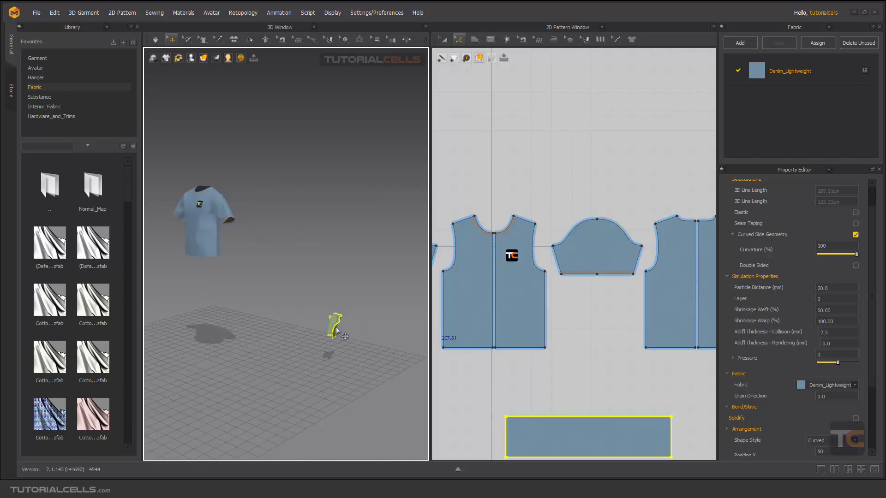
scroll(323, 331, "up", 2)
scroll(277, 300, "up", 2)
scroll(277, 300, "up", 2)
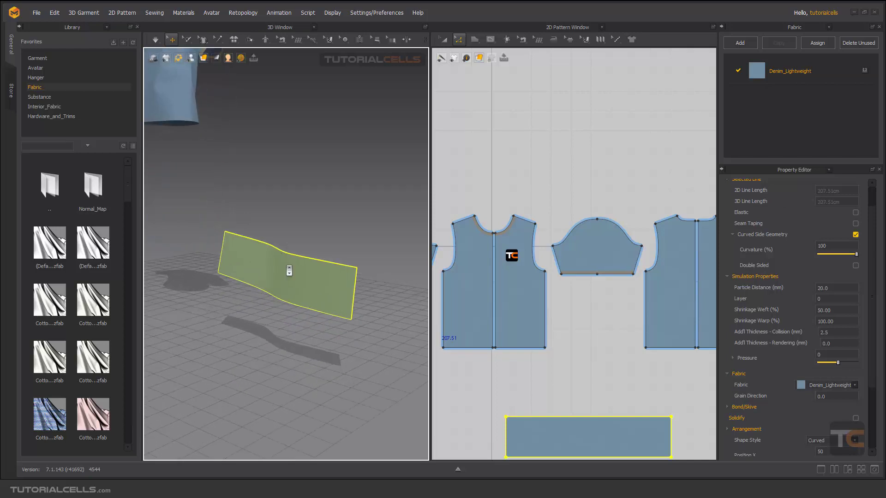
scroll(284, 272, "up", 2)
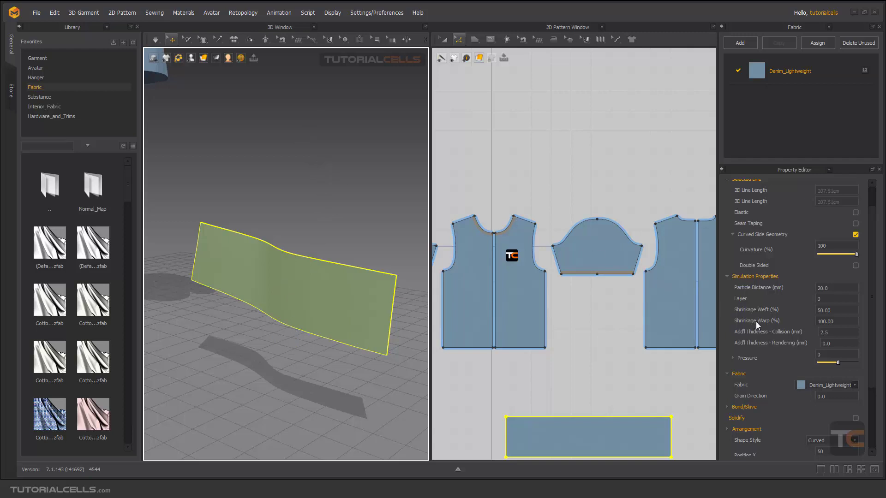
double_click(818, 311)
type("100")
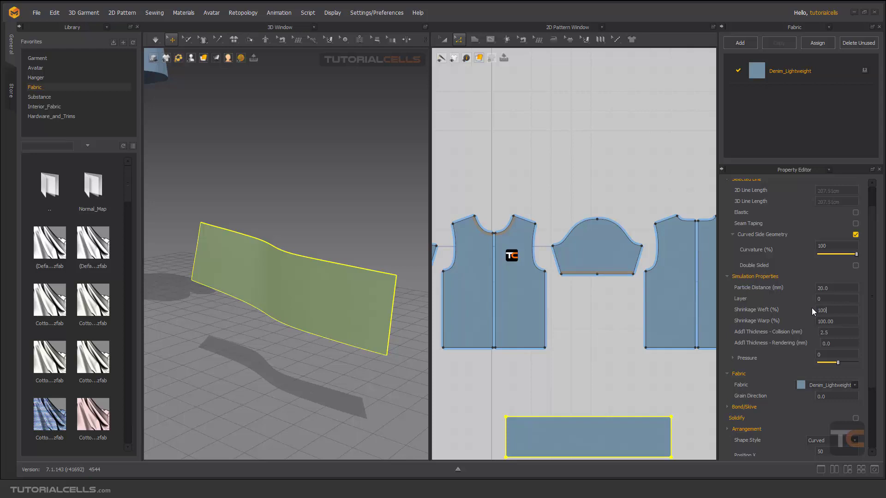
left_click_drag(846, 322, 805, 325)
type("00")
left_click(348, 253)
Simulate the strip, pull it up and right, orbit around it, then deselect it
left_click(321, 284)
key("space")
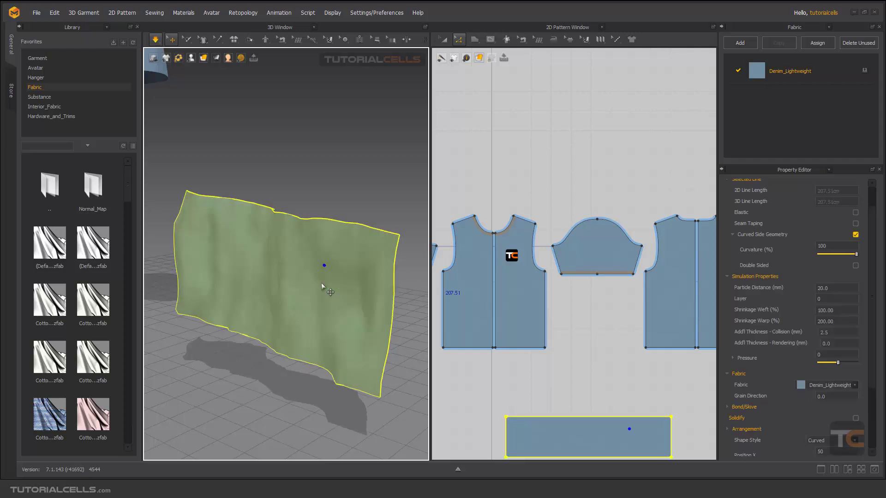
left_click_drag(237, 264, 337, 276)
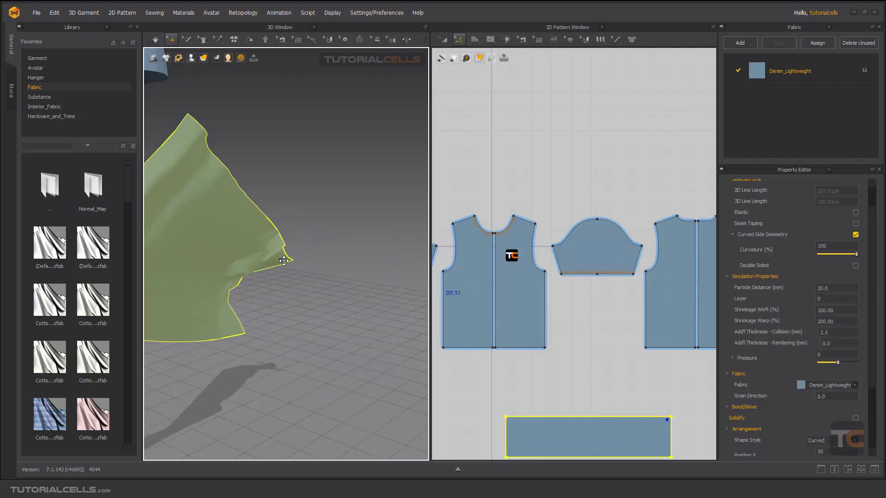
right_click_drag(333, 275, 193, 252)
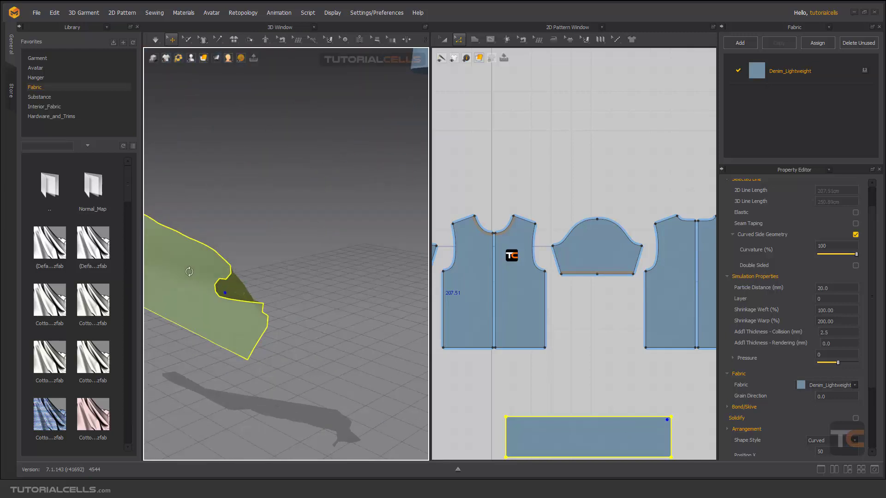
right_click_drag(193, 253, 184, 261)
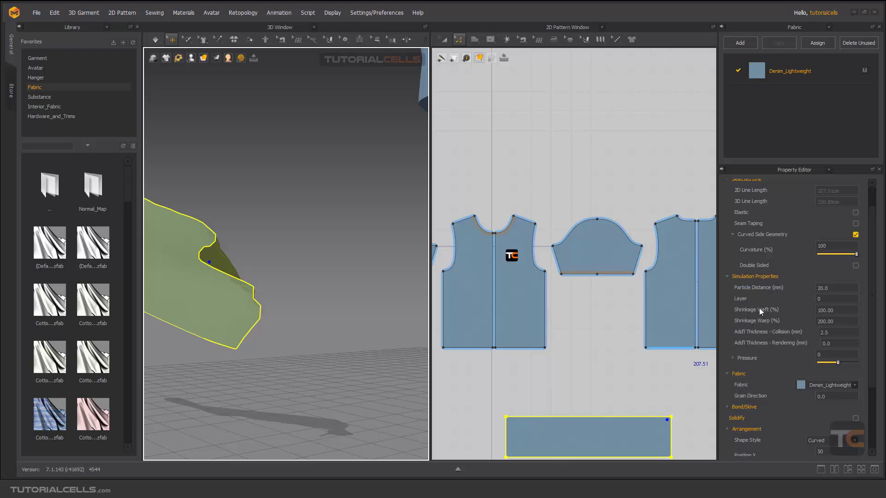
scroll(271, 311, "down", 3)
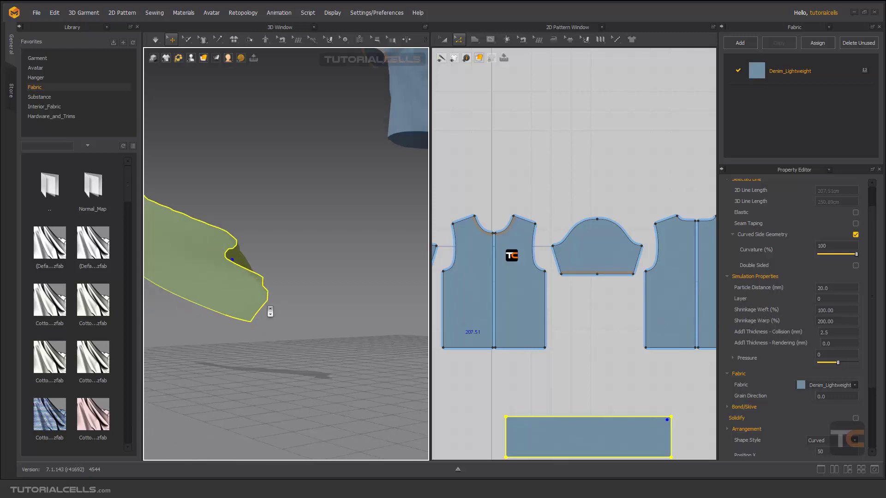
key("Escape")
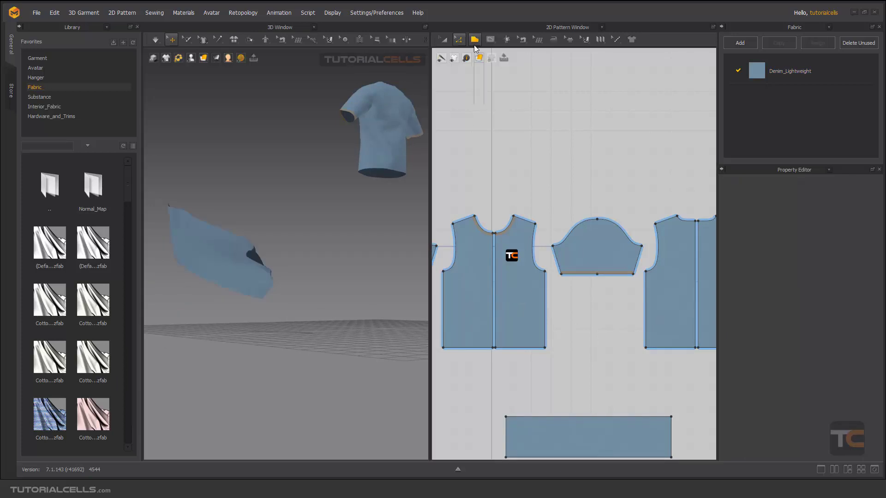
With the Select/Move tool, select the sleeve and then the back body pattern piece
left_click(443, 39)
left_click(592, 230)
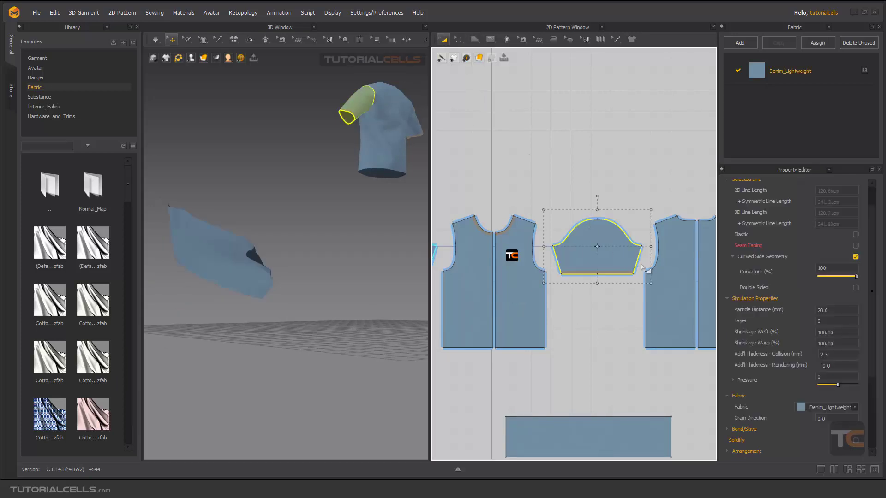
left_click(668, 273)
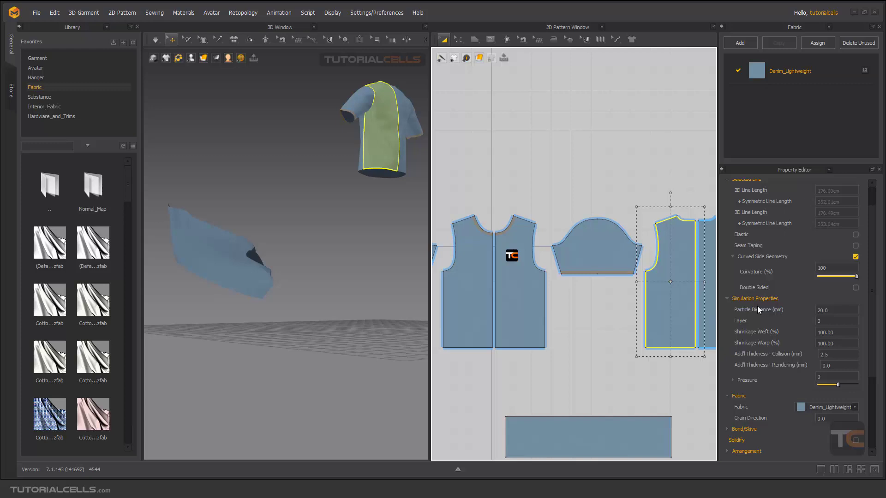
Collapse the other Property Editor groups so only the back piece's Simulation Properties show
scroll(749, 306, "up", 2)
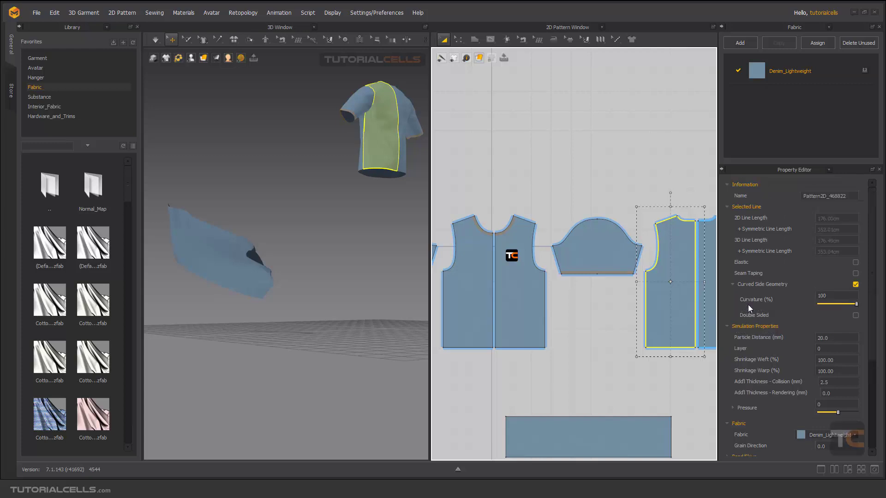
left_click(728, 184)
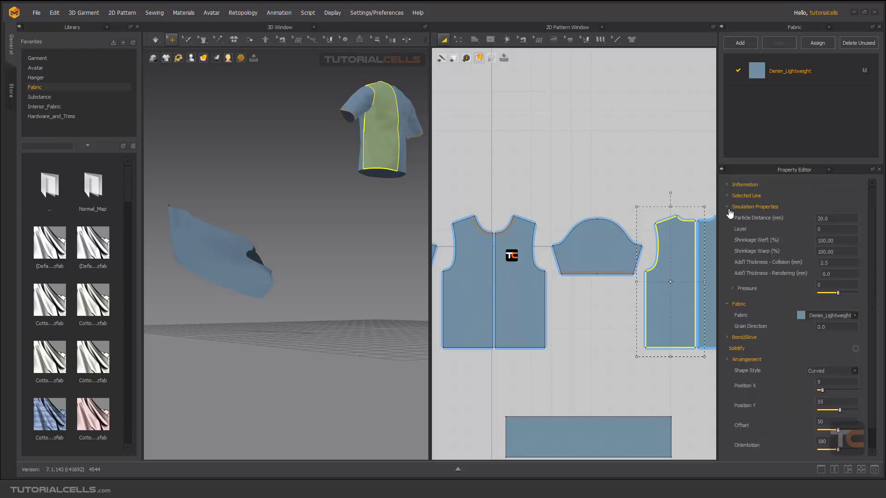
left_click(729, 208)
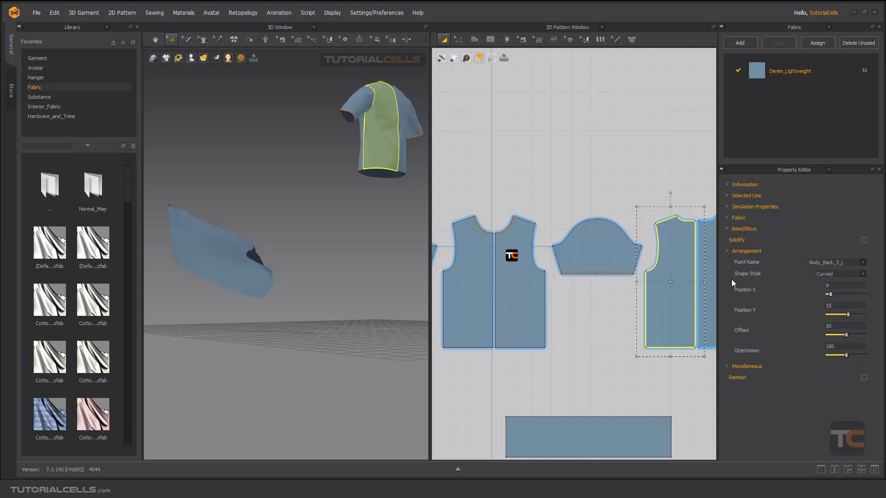
left_click(727, 252)
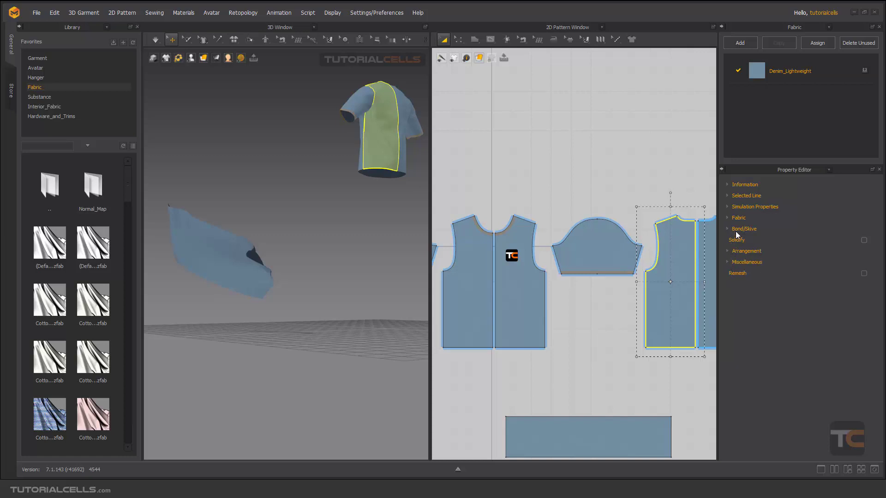
left_click(729, 207)
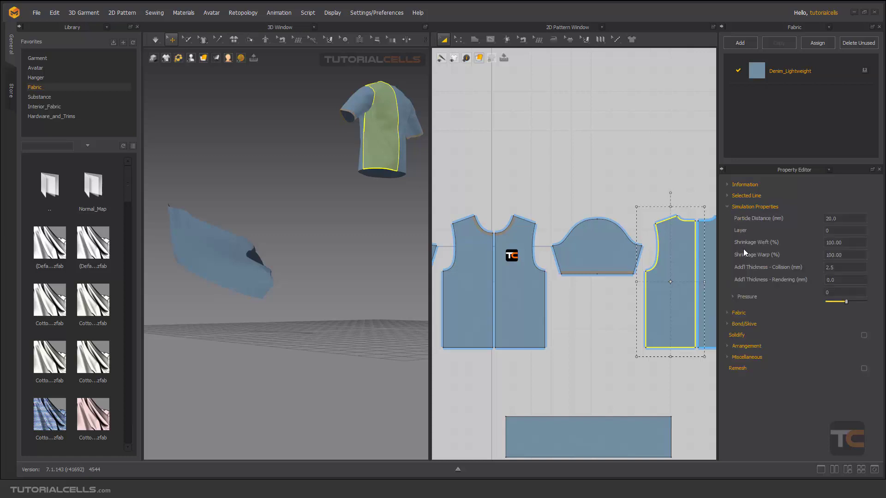